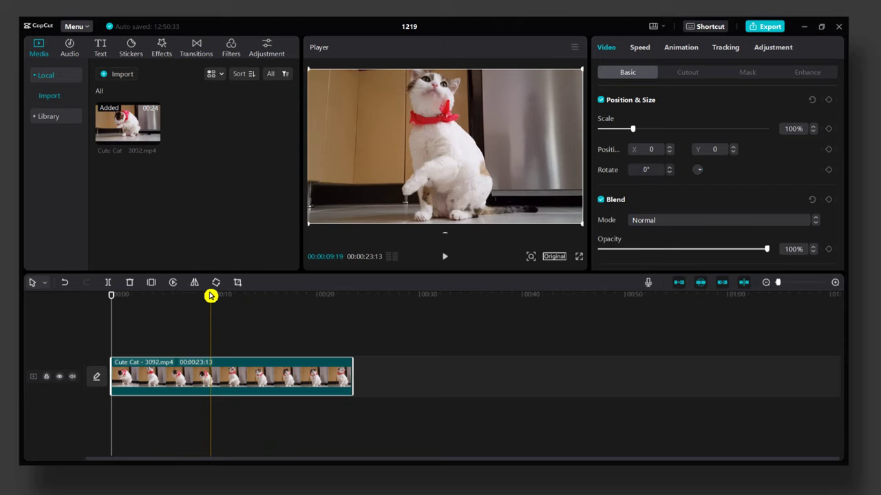
- Select the cat clip, show its Video Basic settings, and rewind playback to 00:00
click(221, 349)
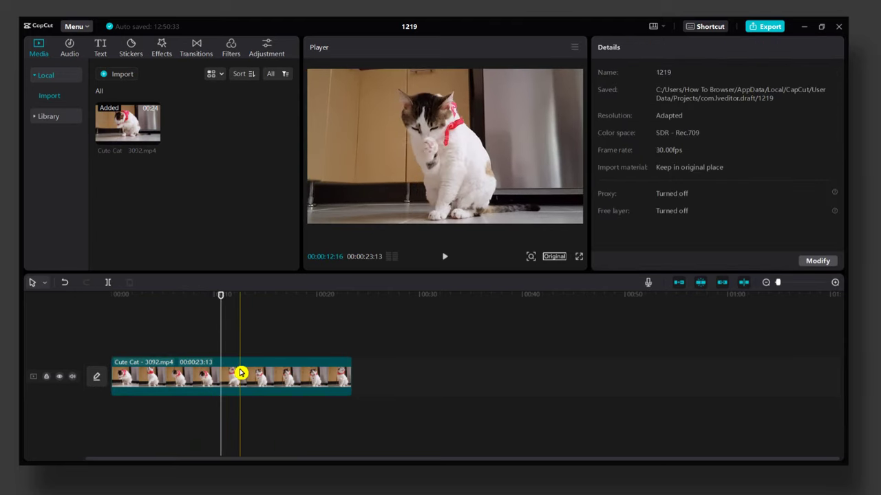
click(241, 372)
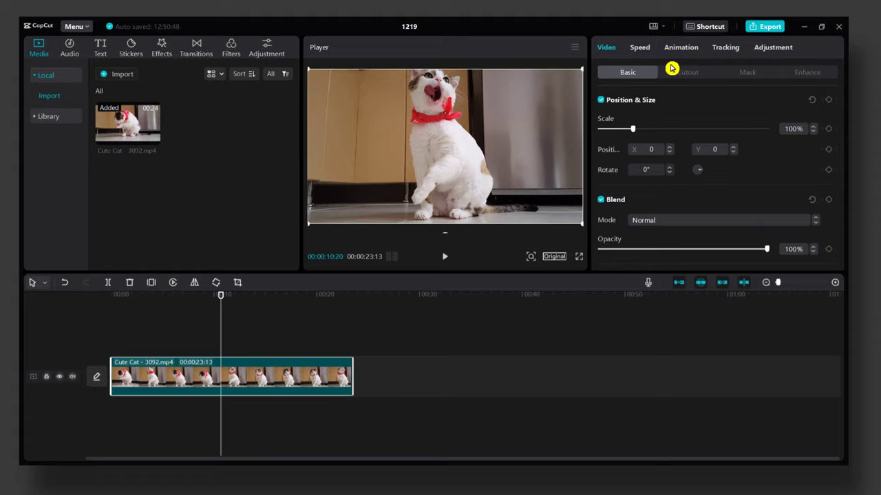
click(636, 54)
mouse_move(220, 296)
mouse_down()
mouse_move(83, 300)
mouse_move(139, 301)
mouse_up()
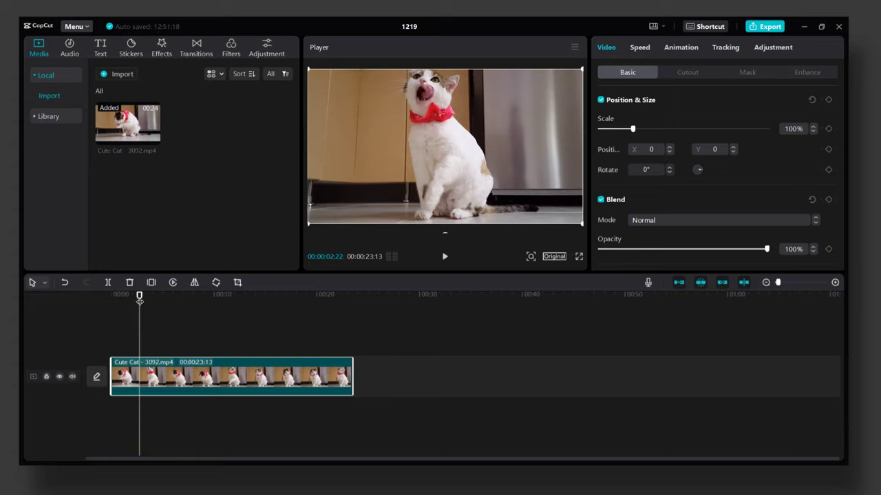
drag(139, 300, 110, 298)
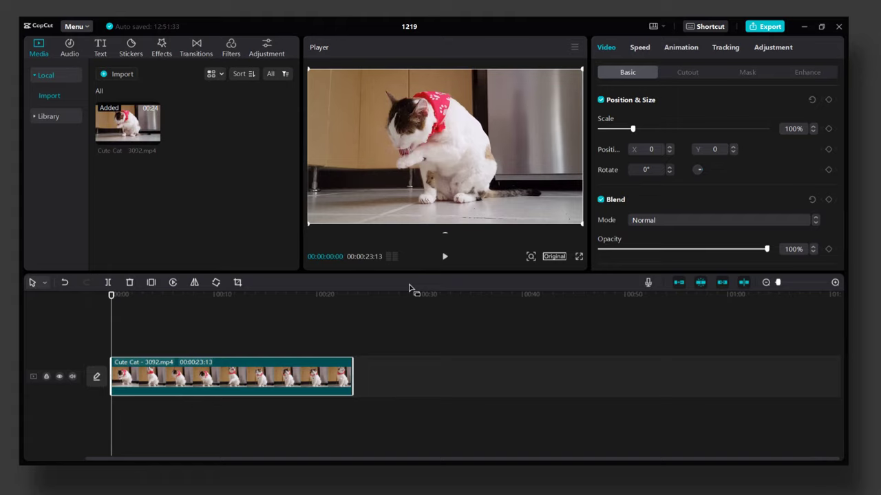
- Keyframe Position & Size at 0s, then zoom to 235% centred on the cat's face near 2:22
click(830, 101)
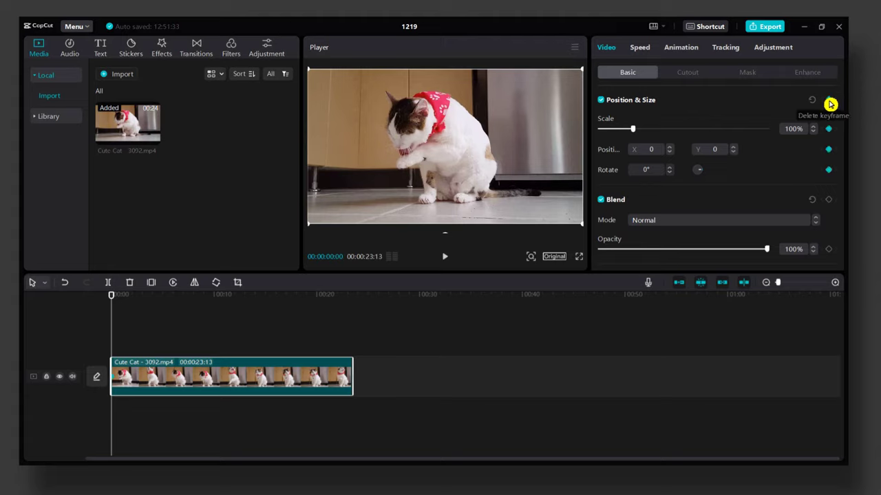
mouse_move(114, 298)
mouse_down()
mouse_move(169, 298)
mouse_move(139, 298)
mouse_up()
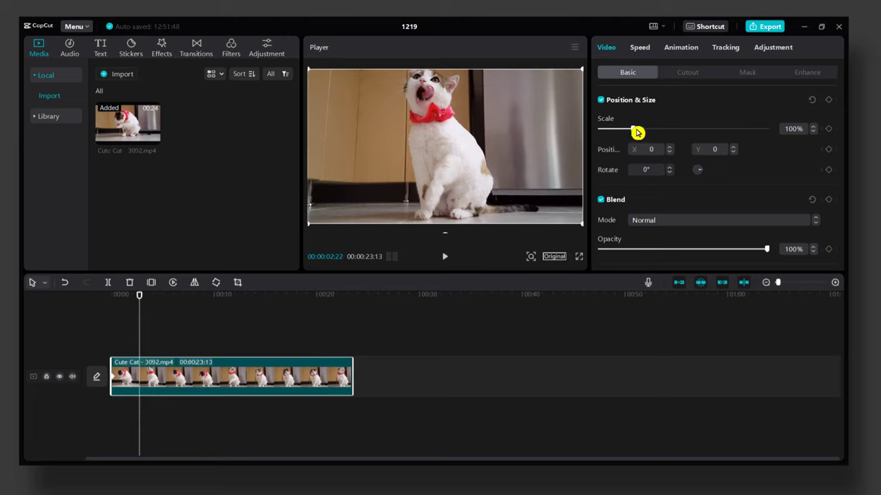
drag(635, 131, 679, 130)
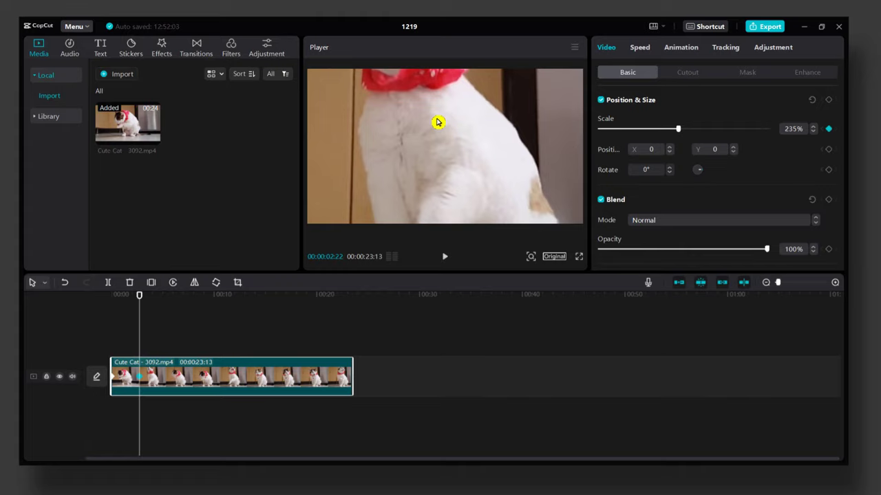
drag(437, 122, 465, 227)
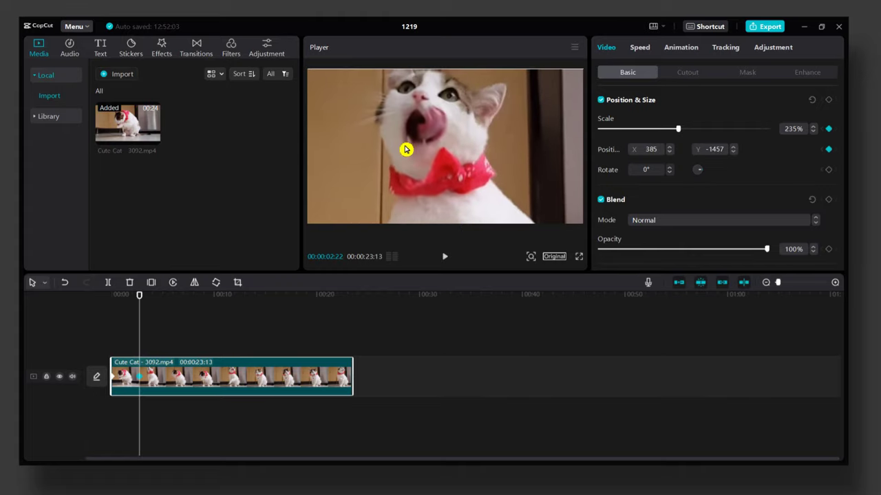
drag(406, 149, 401, 149)
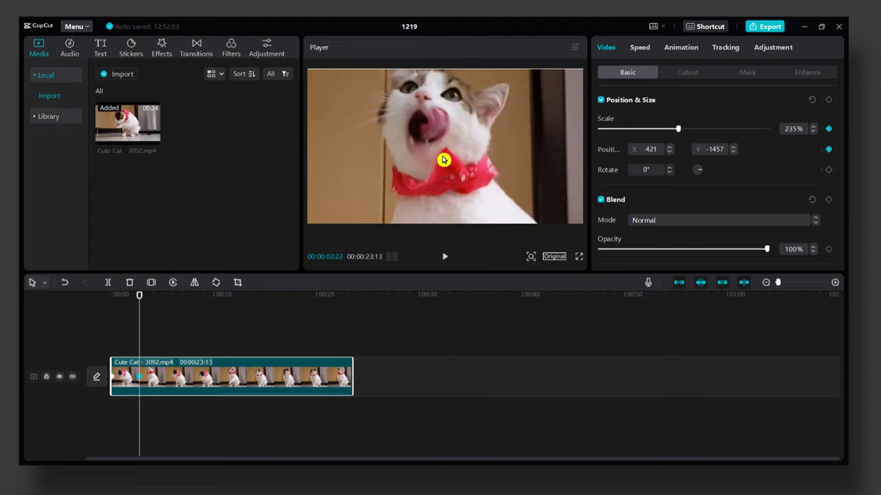
drag(139, 296, 111, 296)
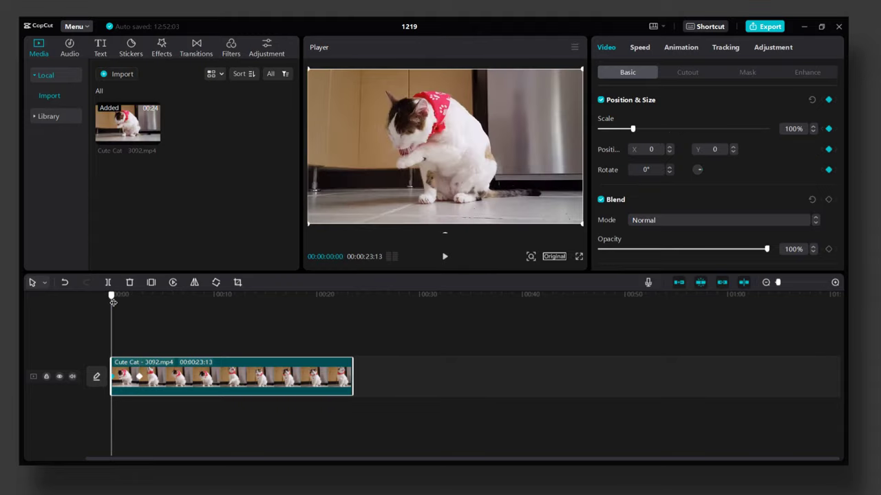
- Preview the zoom, then at 4:00 re-centre the 235% framing on the cat's face
click(444, 257)
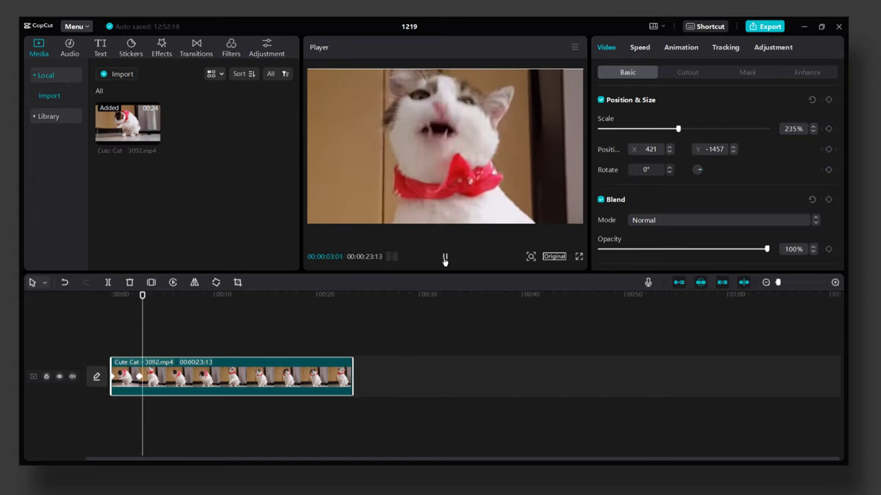
click(445, 258)
drag(144, 296, 151, 296)
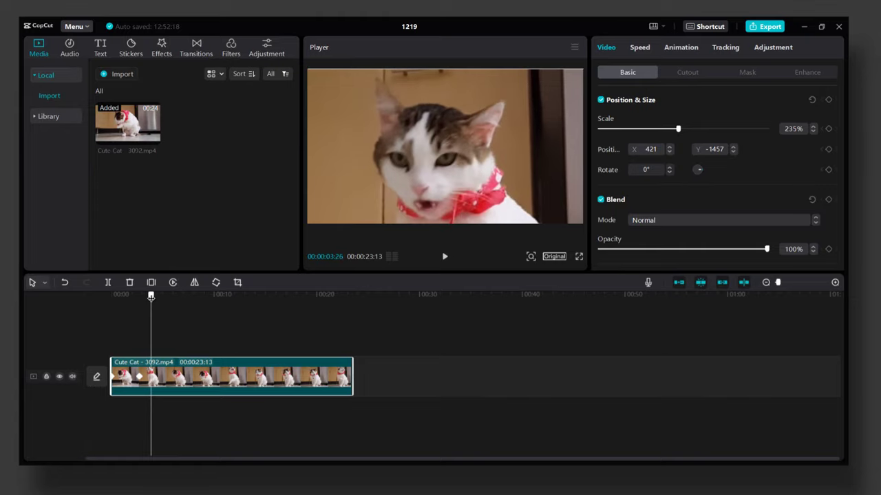
drag(151, 297, 152, 296)
drag(371, 161, 374, 151)
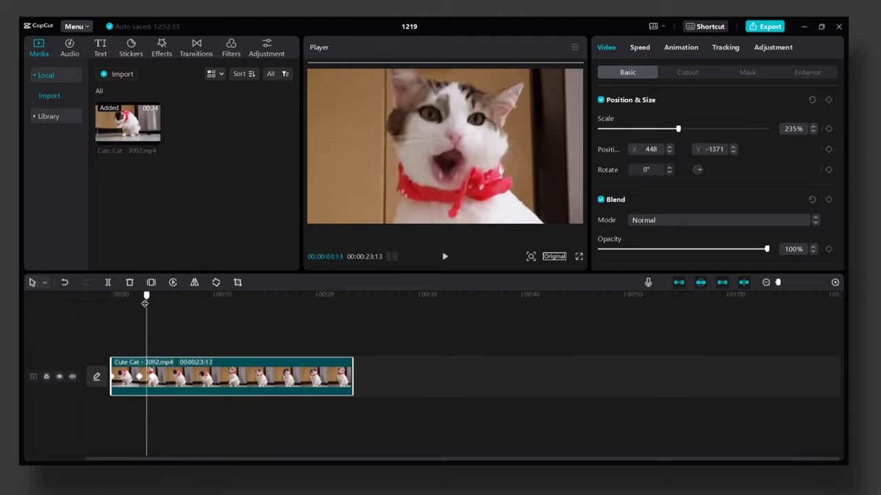
drag(153, 302, 163, 303)
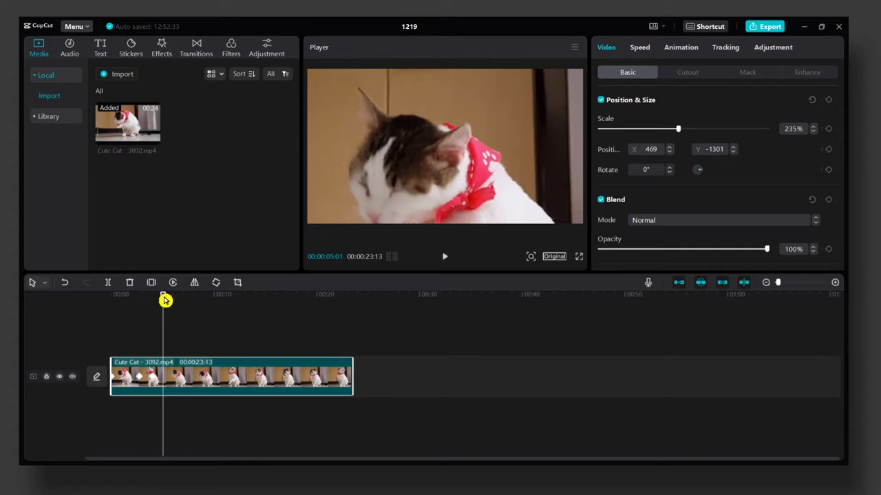
- Near 5:01, scale the clip from 235% back down to about 105% filling the frame
drag(677, 129, 633, 135)
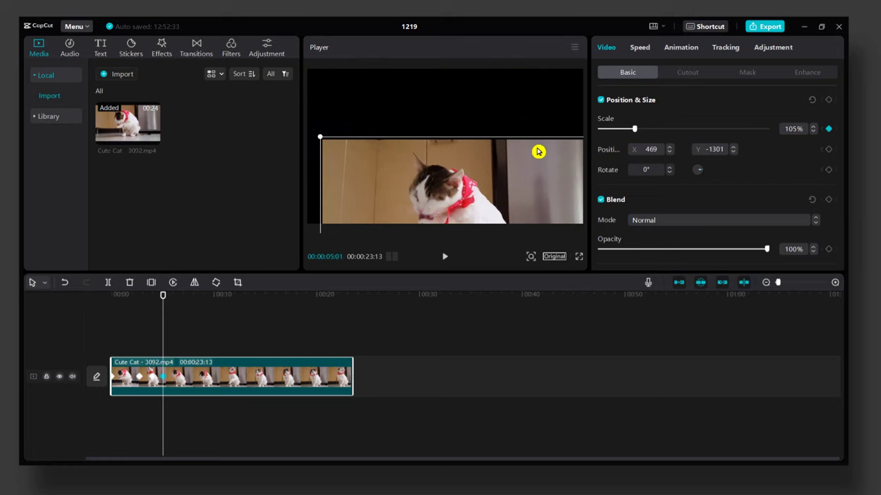
drag(537, 151, 527, 90)
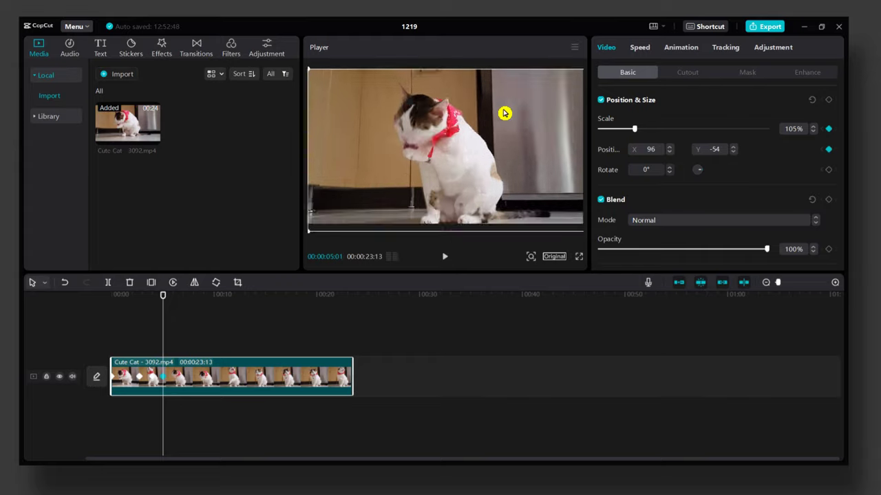
drag(521, 108, 491, 120)
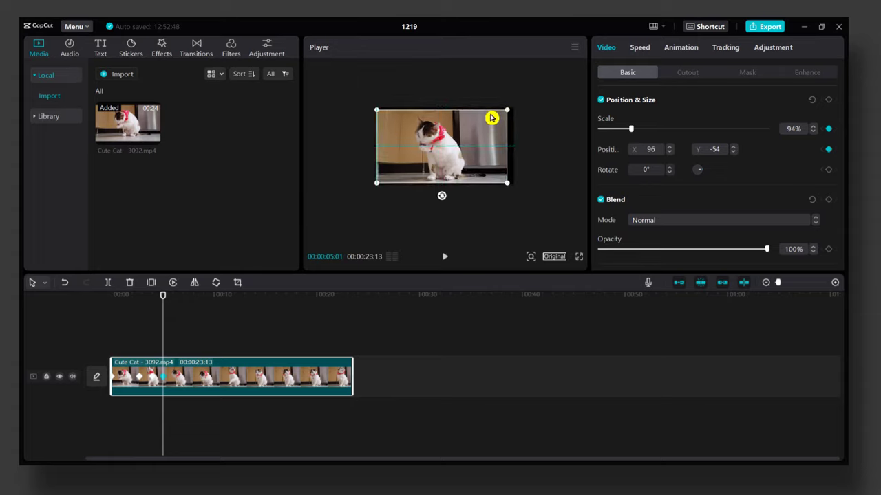
drag(507, 183, 514, 185)
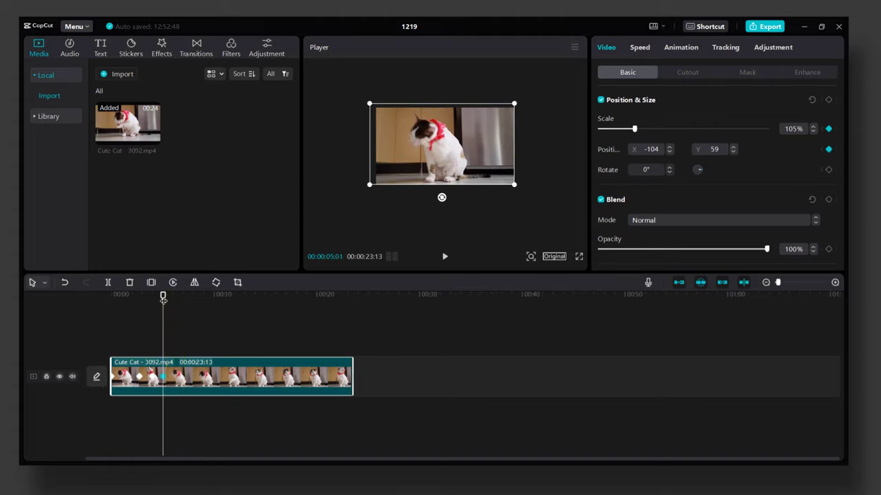
drag(163, 298, 110, 296)
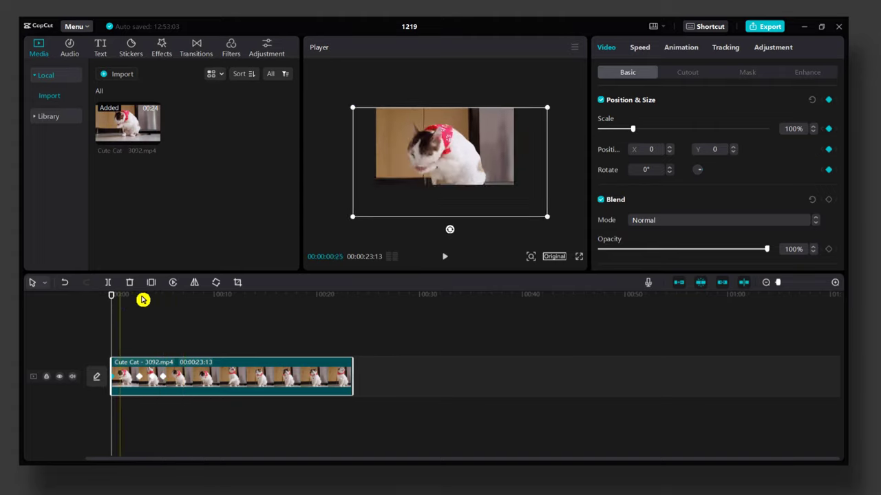
click(443, 256)
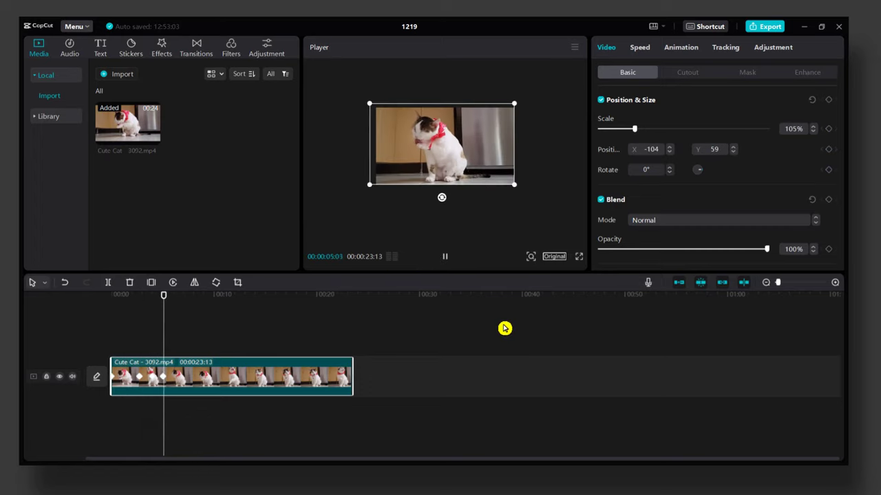
key(space)
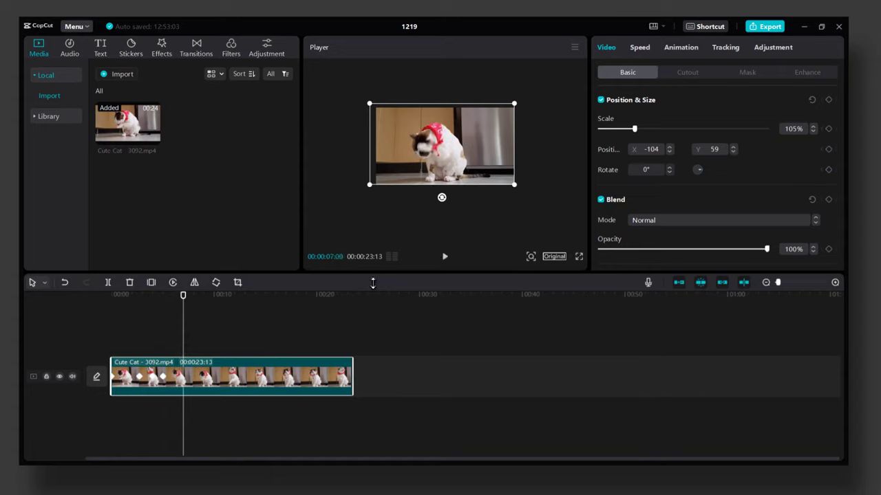
click(163, 389)
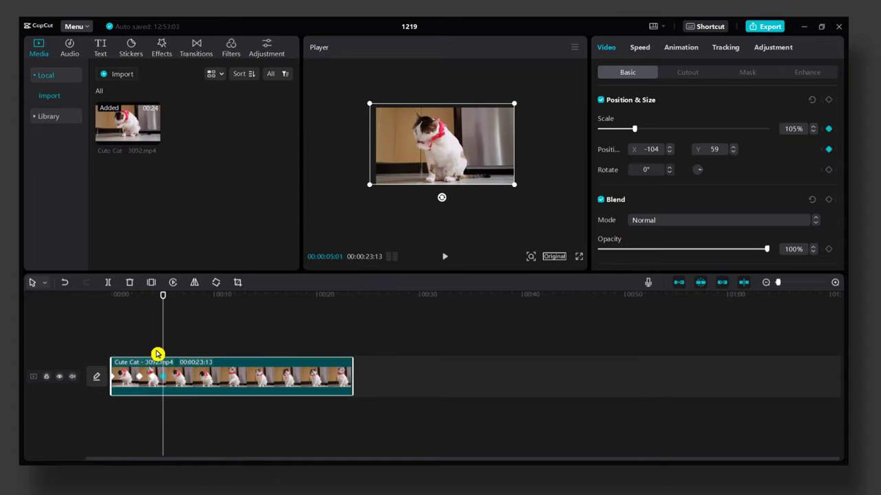
click(152, 379)
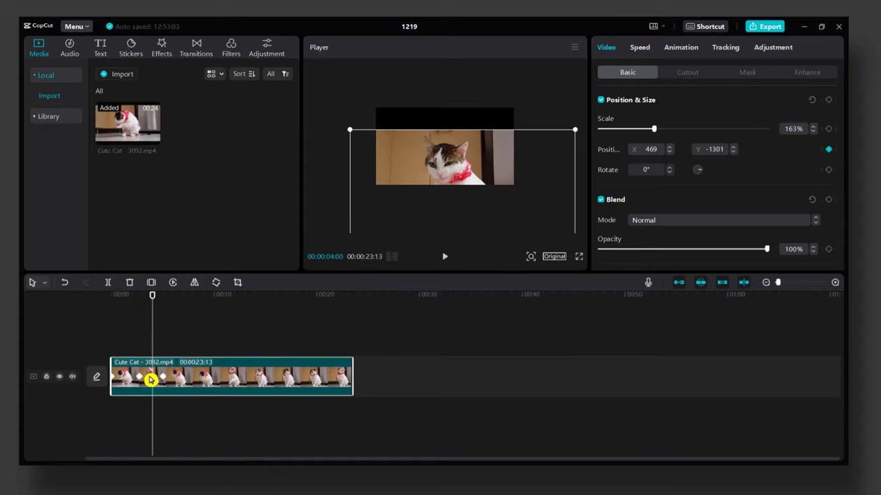
ctrl+scroll(150, 379, up, 2)
ctrl+scroll(158, 381, up, 2)
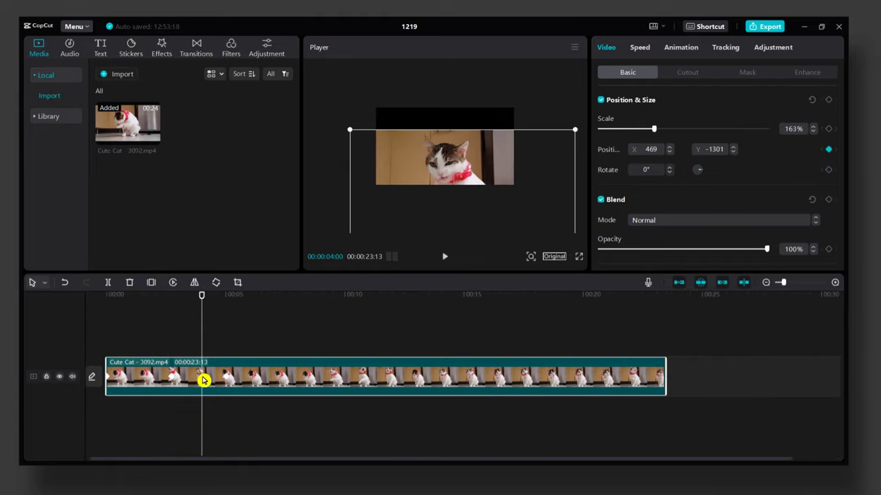
right_click(203, 380)
click(203, 380)
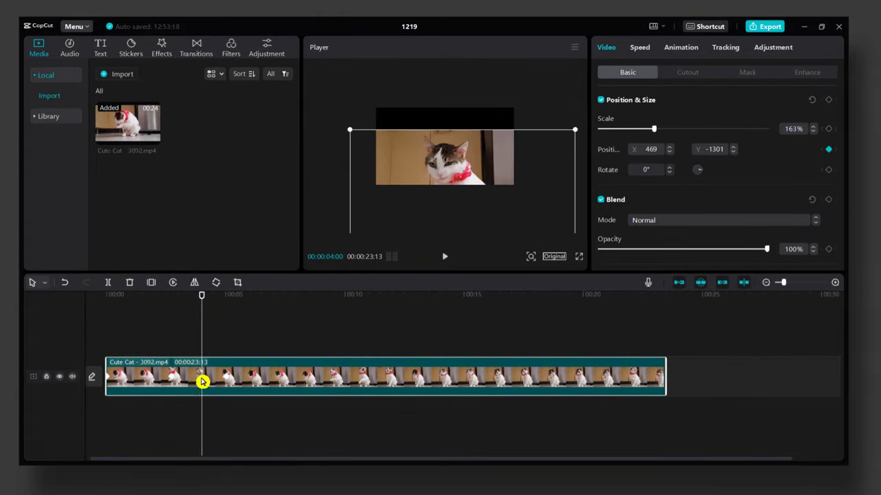
click(829, 149)
drag(200, 295, 176, 306)
click(173, 385)
right_click(173, 383)
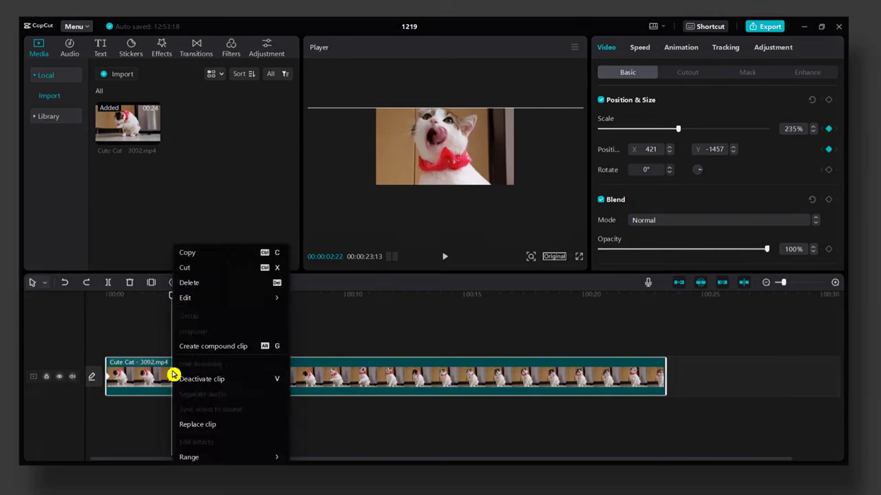
click(199, 281)
- Undo the clip deletion and jump playback to the keyframe near 00:00:02:22
key(ctrl+z)
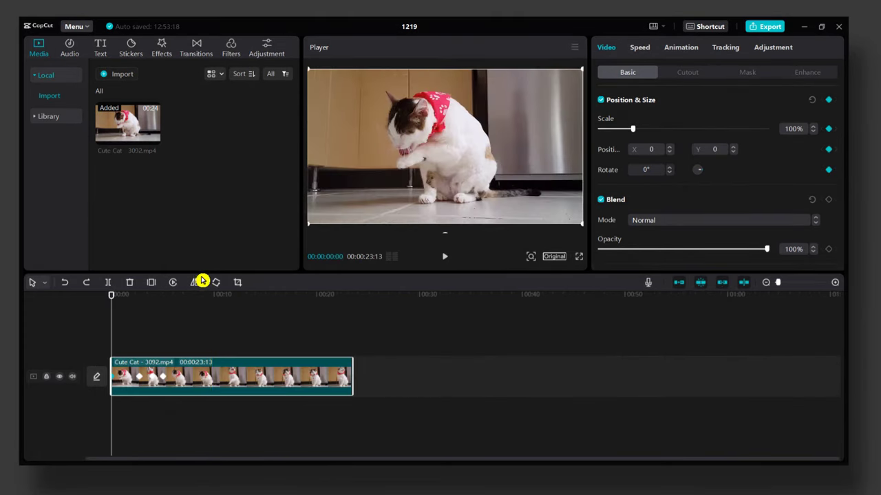
click(163, 379)
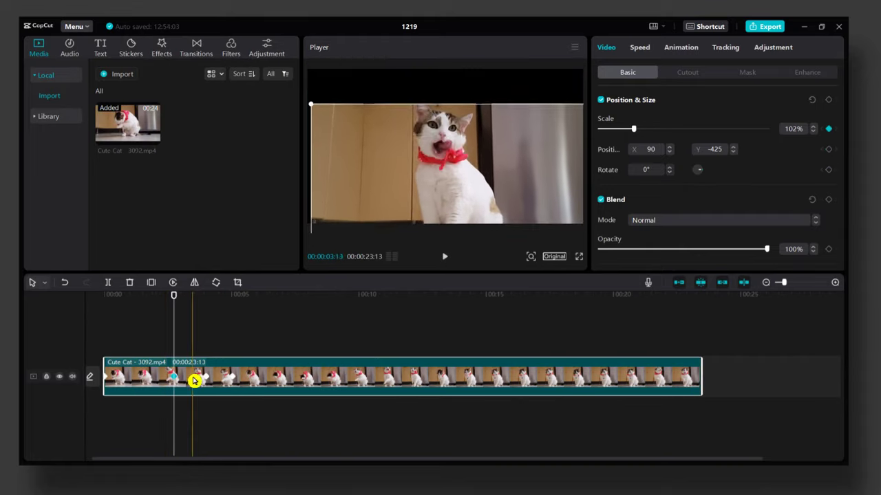
click(226, 379)
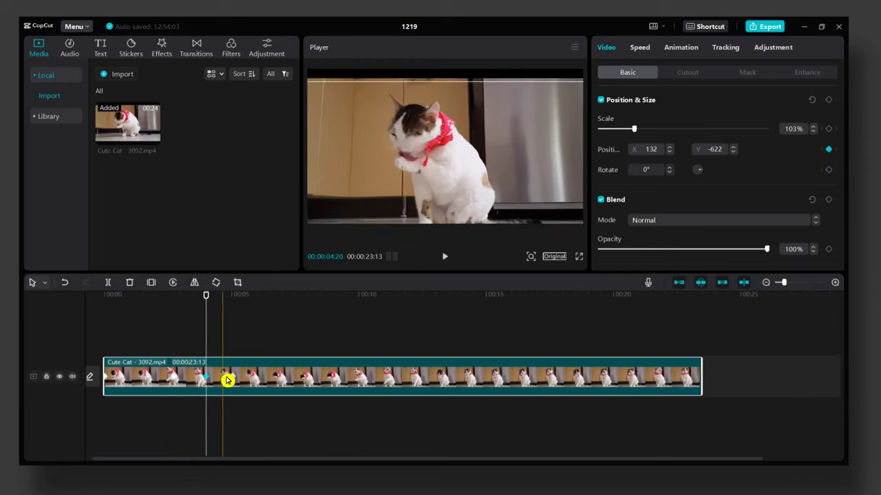
click(177, 381)
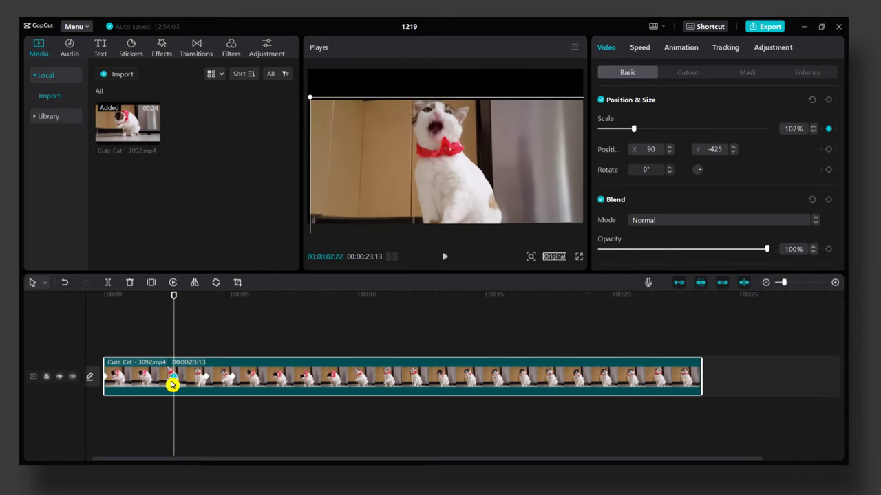